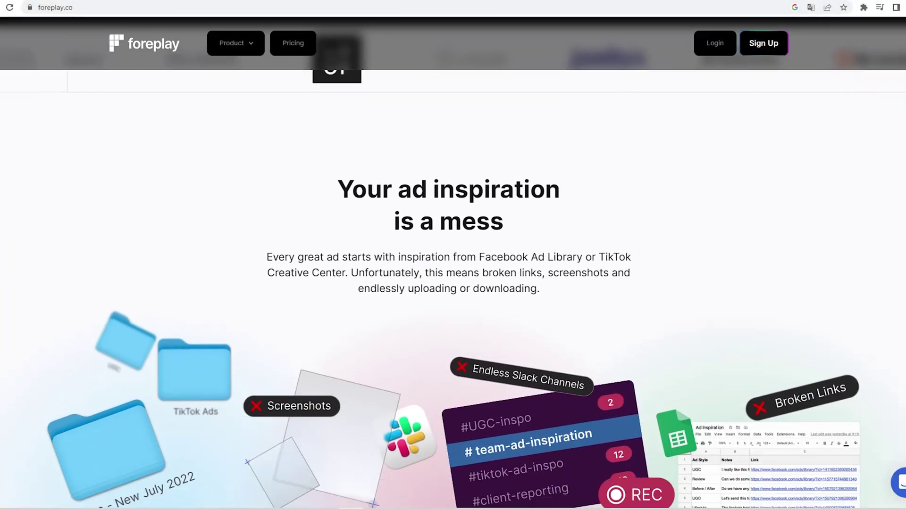
# Step: Scroll the foreplay.co homepage past the feature cards to the Notion and Slack integrations
pyautogui.scroll(-15, 453, 254)
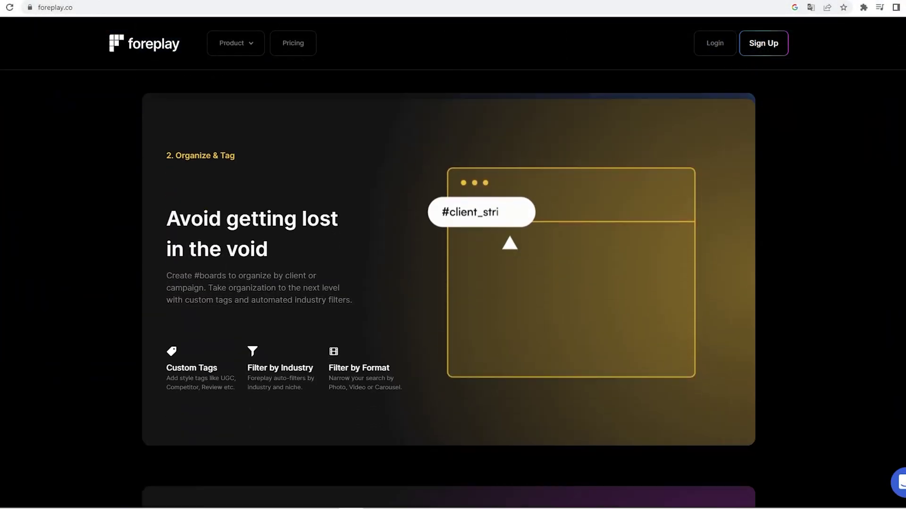
pyautogui.scroll(-15, 452, 255)
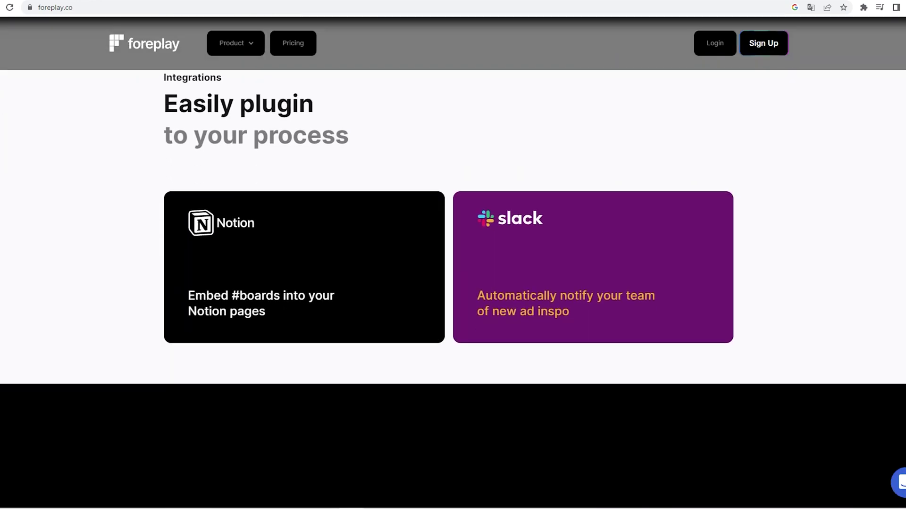
pyautogui.scroll(-10, 452, 255)
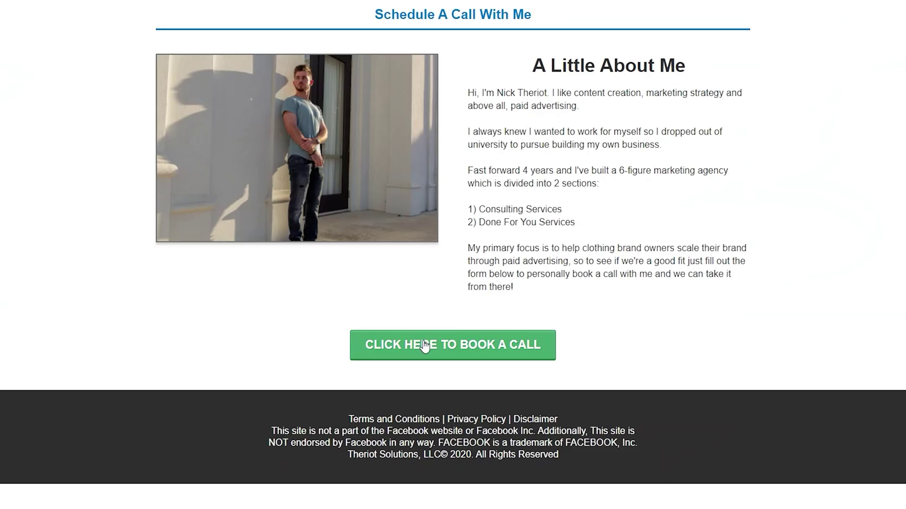
# Step: Follow the agency application link and choose 'Increasing qualified traffic' as the help needed
pyautogui.click(425, 347)
pyautogui.click(354, 246)
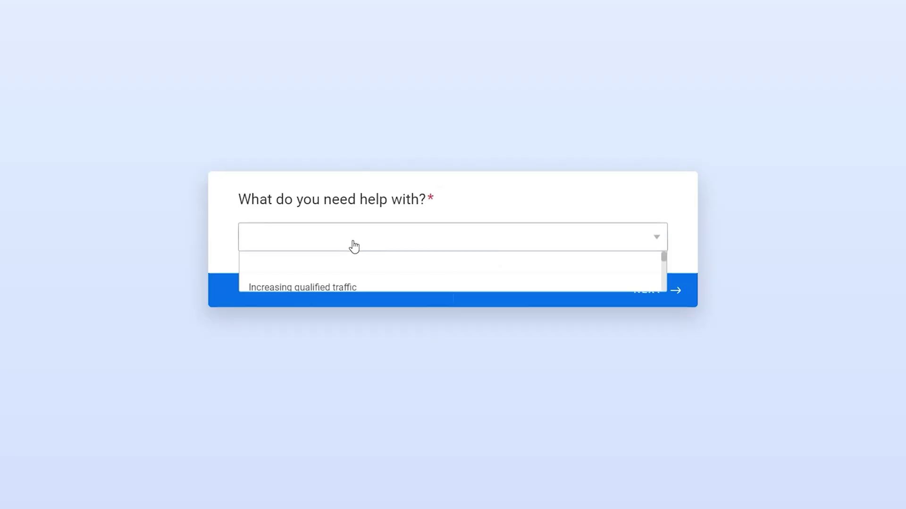
pyautogui.click(324, 288)
pyautogui.click(661, 289)
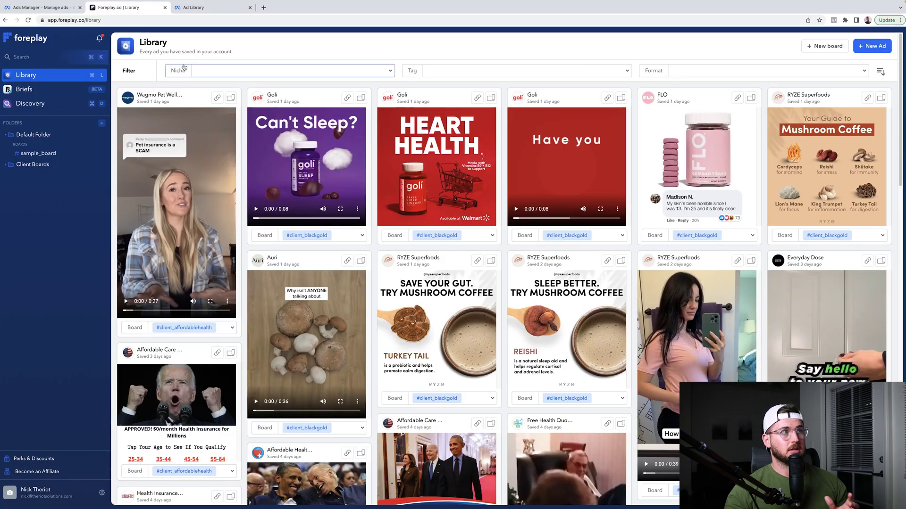
# Step: Open the details of Obvi's 'Regrow Hair in Just 2 Weeks' ad in Meta Ad Library
pyautogui.click(203, 7)
pyautogui.scroll(-10, 821, 232)
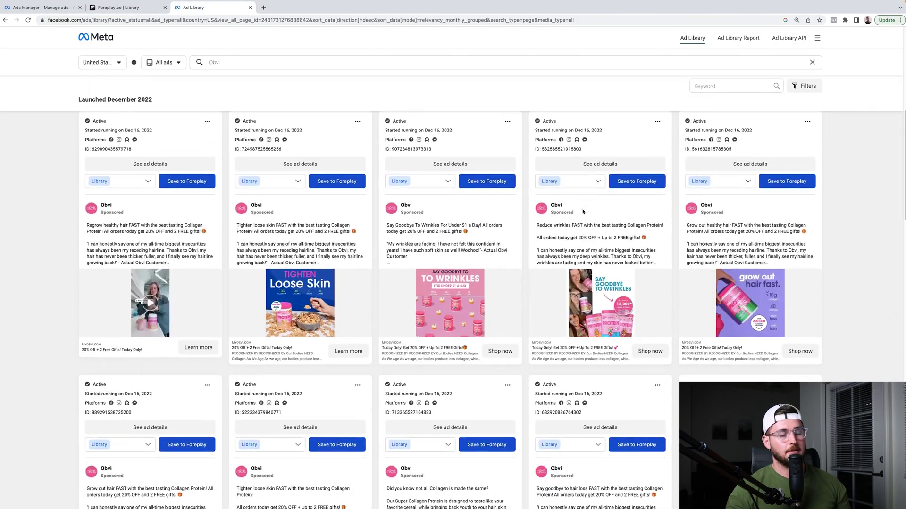
pyautogui.scroll(-10, 821, 231)
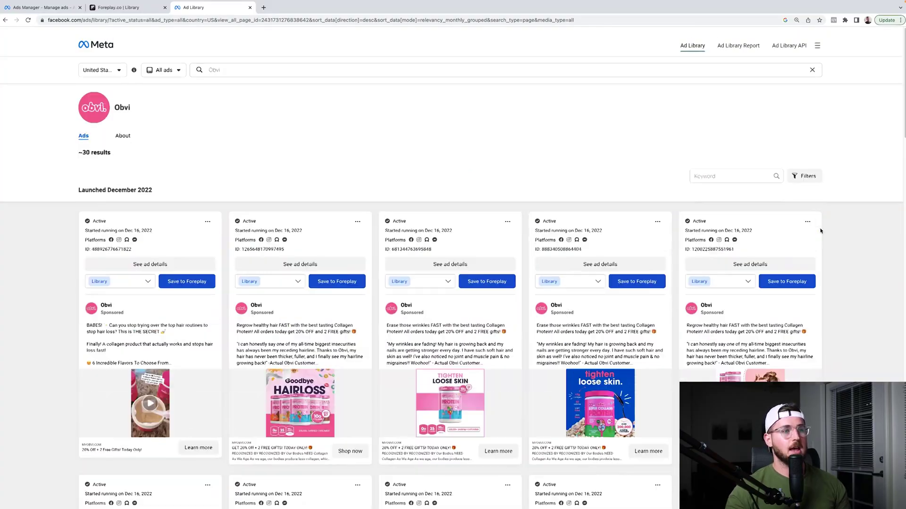
pyautogui.scroll(3, 821, 231)
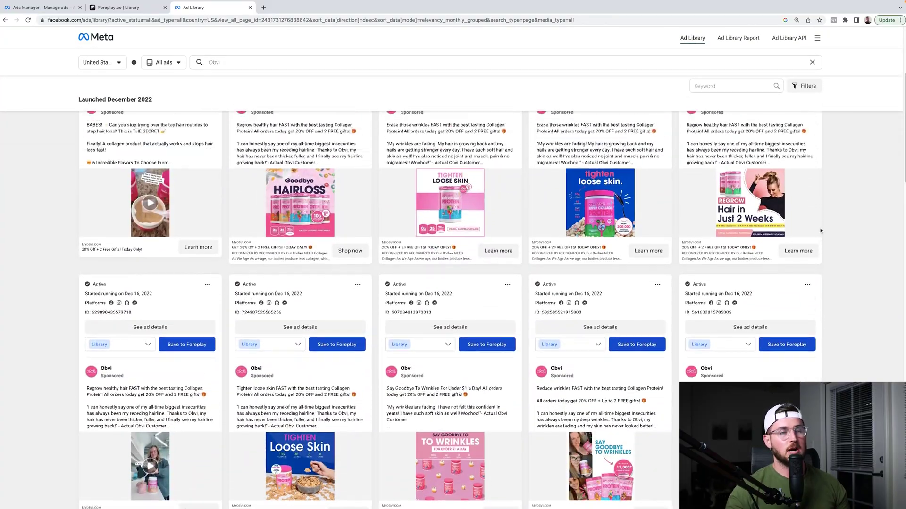
pyautogui.click(759, 185)
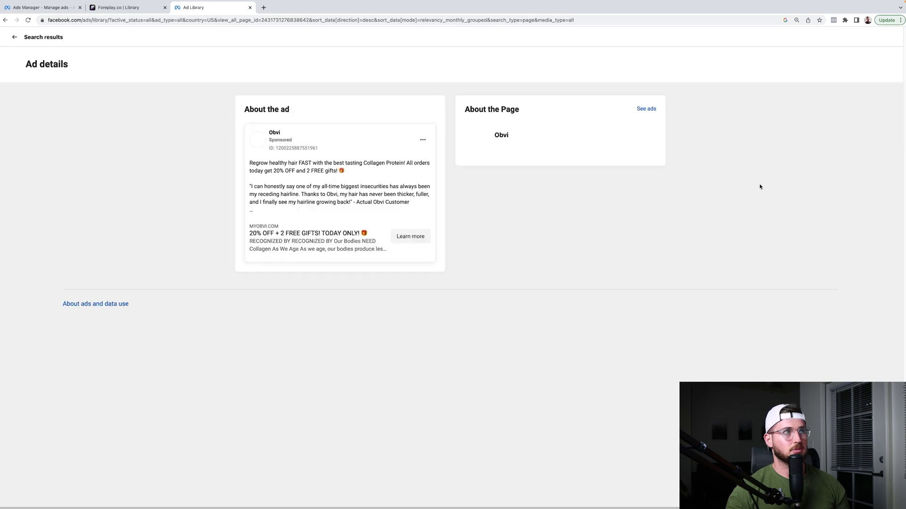
pyautogui.click(183, 20)
pyautogui.click(132, 225)
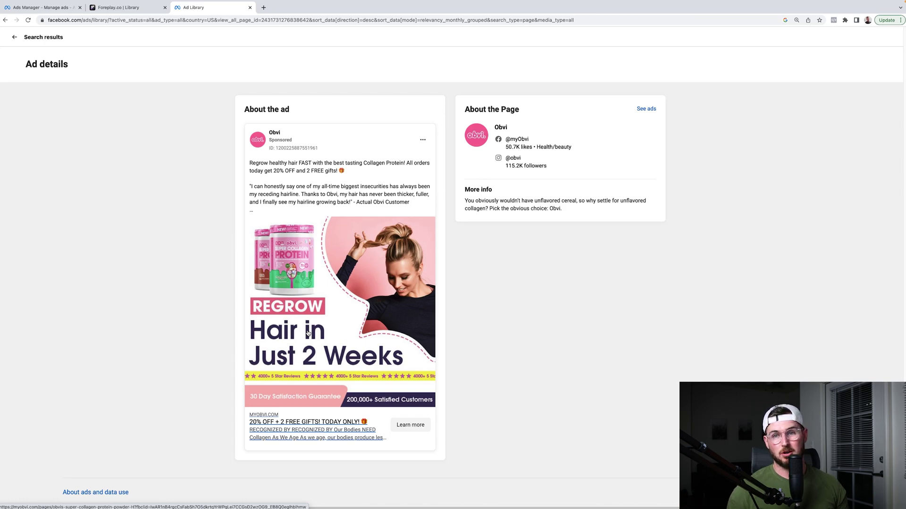
# Step: Go back from the ad details to Obvi's grid of running ads
pyautogui.click(14, 38)
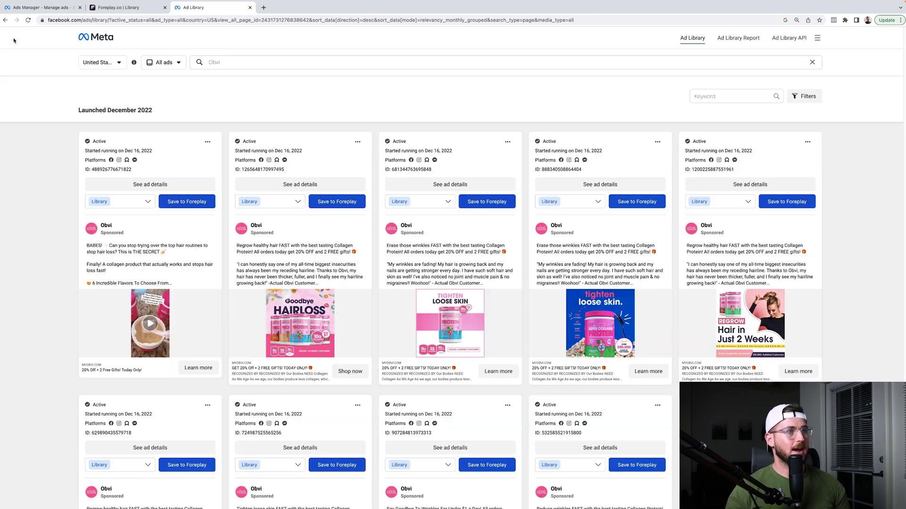
pyautogui.scroll(-12, 542, 114)
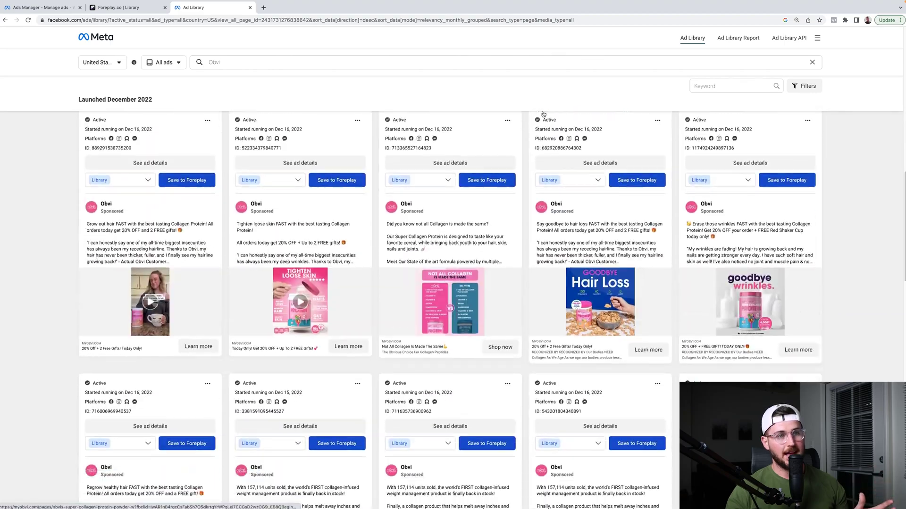
pyautogui.scroll(15, 543, 114)
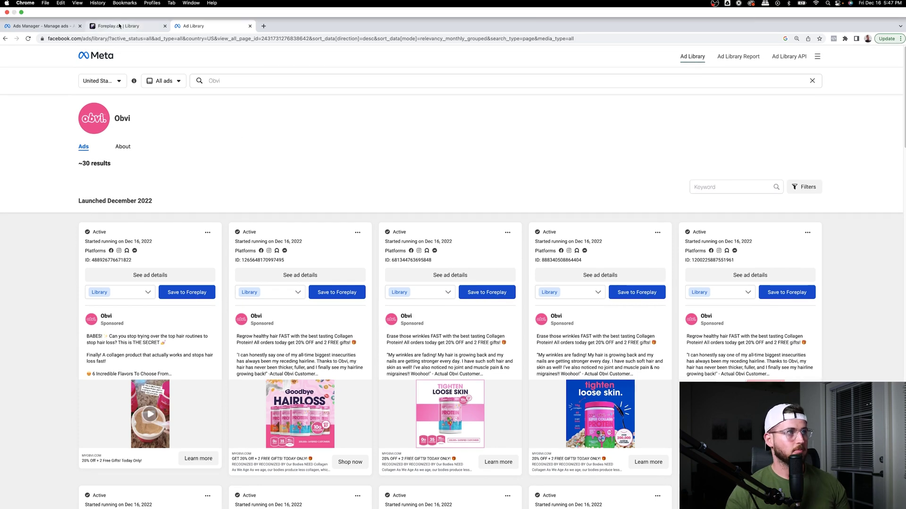
# Step: Glance at the Foreplay library, then return to Obvi's Meta Ad Library results
pyautogui.click(118, 7)
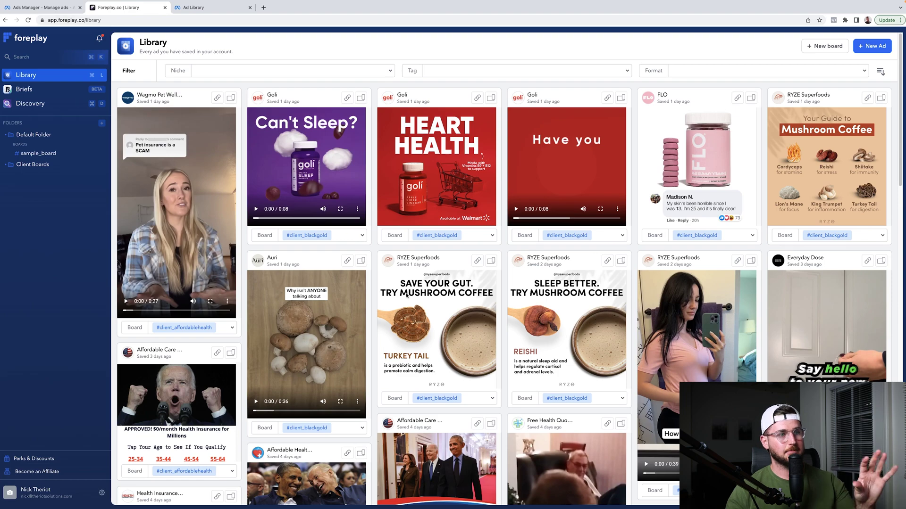
pyautogui.scroll(-8, 406, 296)
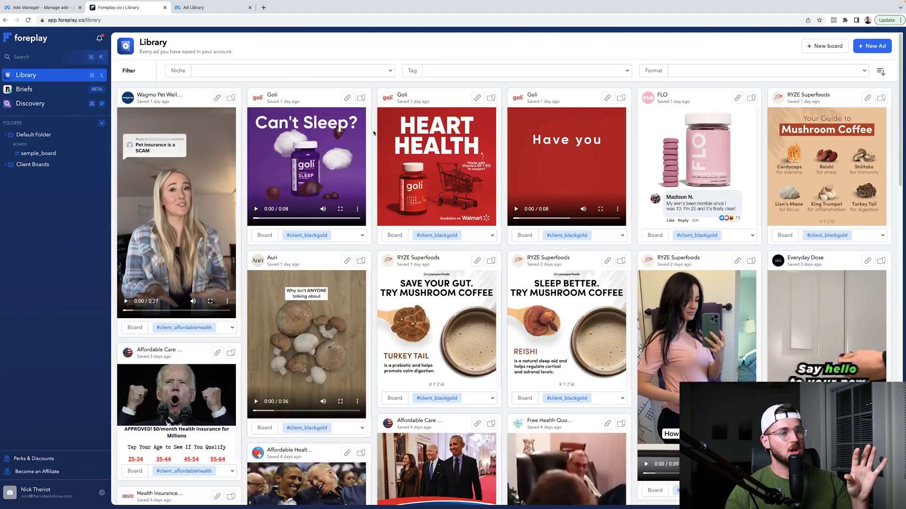
pyautogui.click(205, 10)
pyautogui.scroll(-2, 315, 199)
# Step: Check the installed Chrome extensions from the toolbar's puzzle-piece menu
pyautogui.scroll(2, 314, 199)
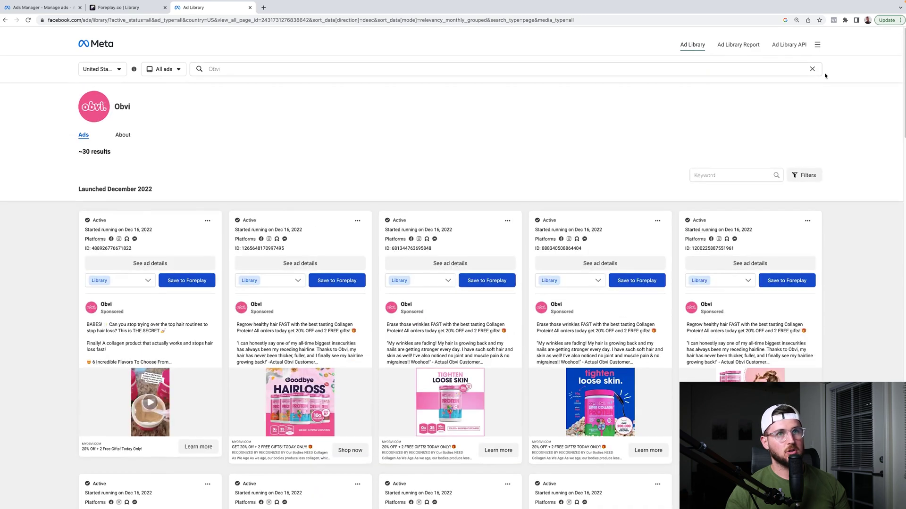
pyautogui.click(844, 21)
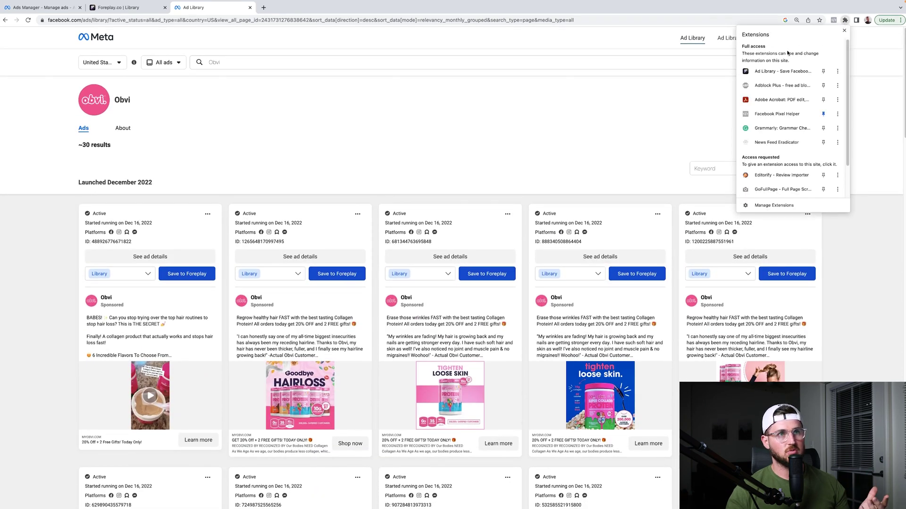
pyautogui.click(869, 257)
# Step: Scroll through Obvi's ads, then switch back to the Foreplay Library with super+2
pyautogui.scroll(-3, 869, 258)
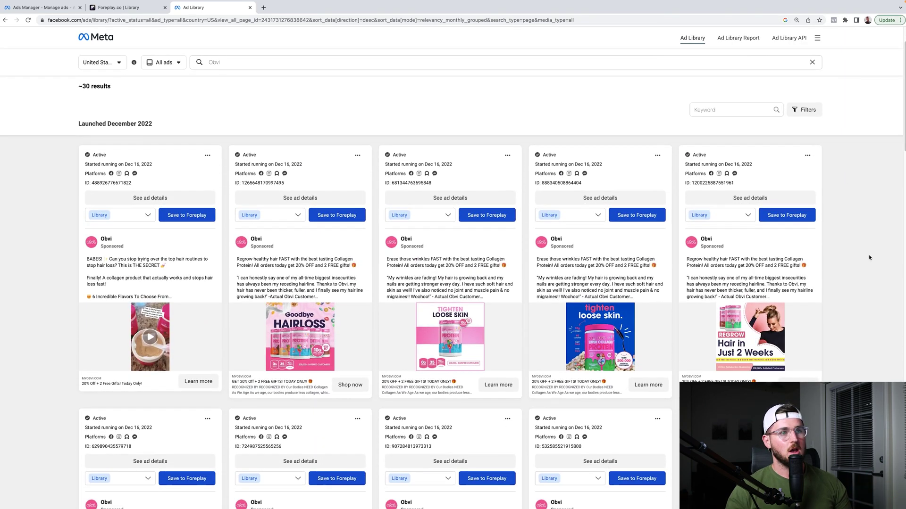
pyautogui.scroll(-1, 870, 257)
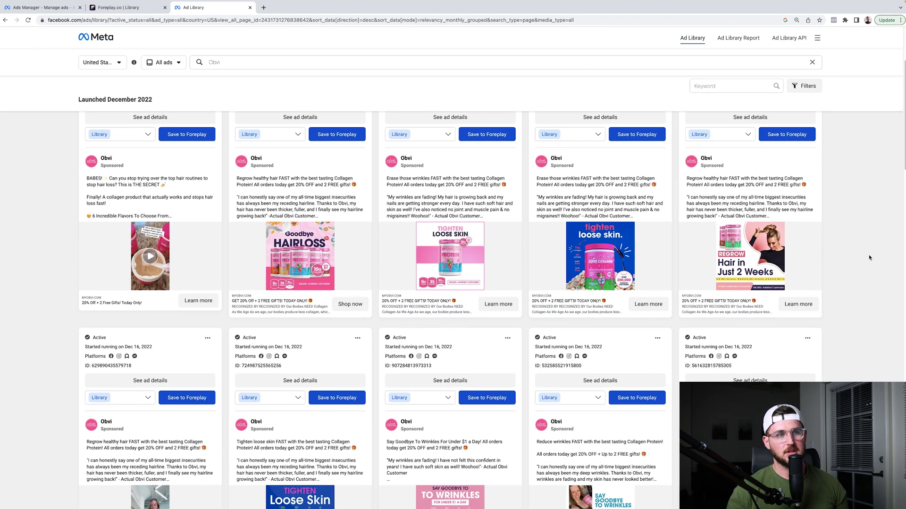
pyautogui.scroll(3, 869, 257)
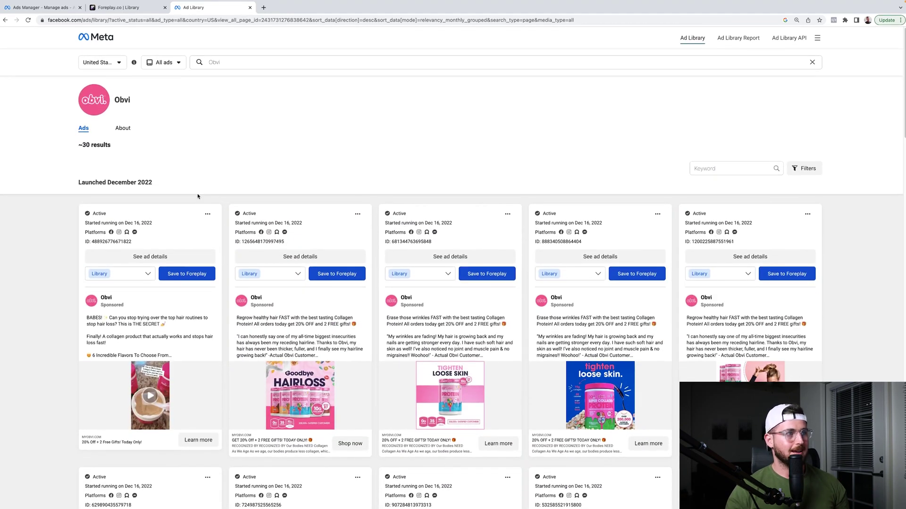
pyautogui.scroll(-2, 197, 397)
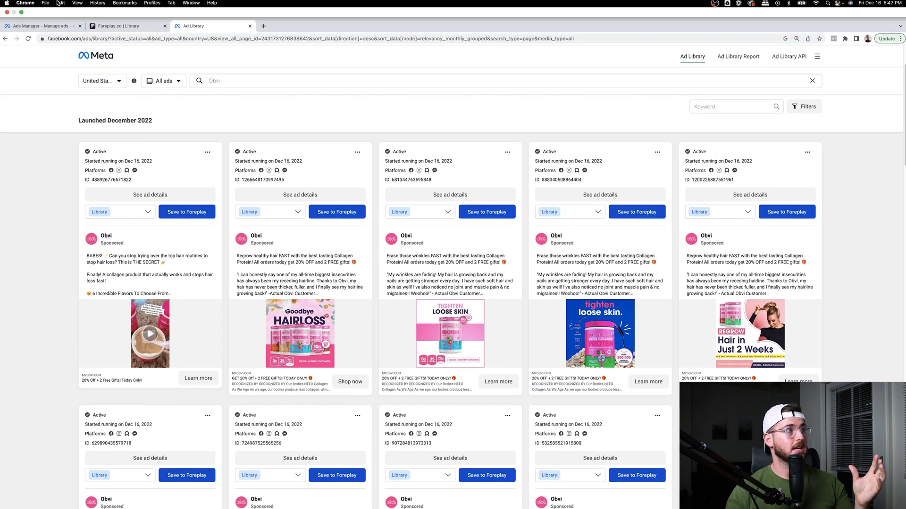
pyautogui.press('super+2')
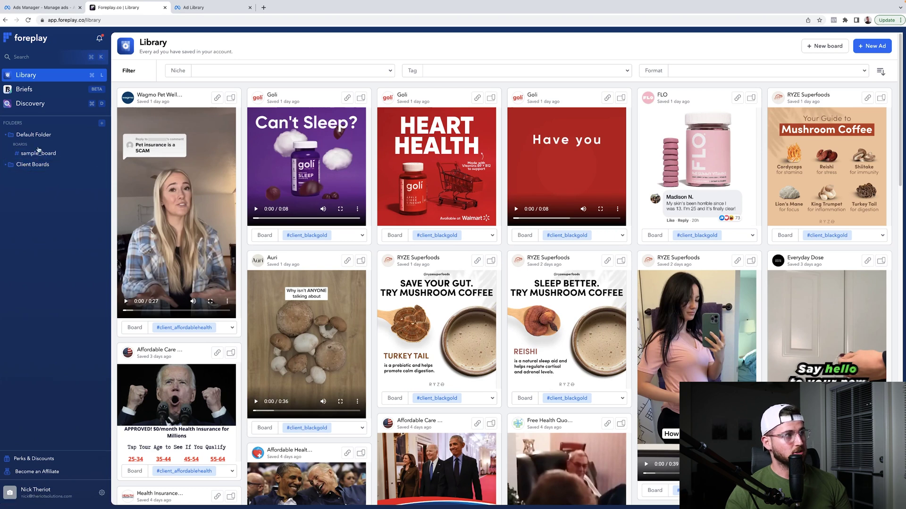
# Step: Open the sample_board board under Default Folder
pyautogui.click(5, 135)
pyautogui.click(6, 136)
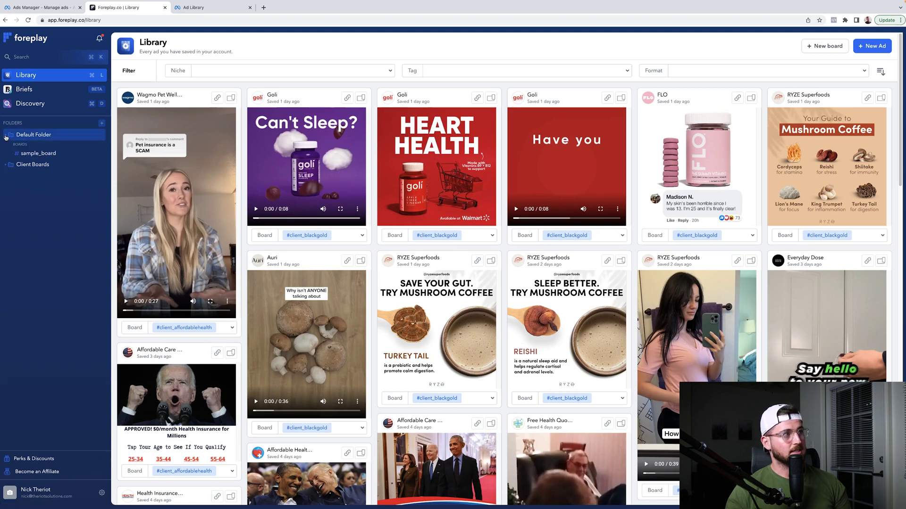
pyautogui.click(37, 153)
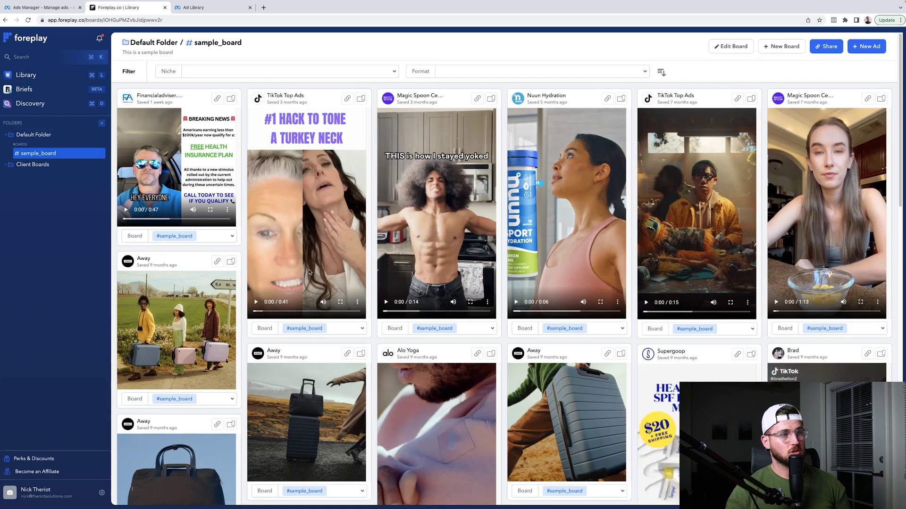
# Step: Browse Obvi's ads in Meta's Ad Library to compare with sample_board
pyautogui.click(211, 8)
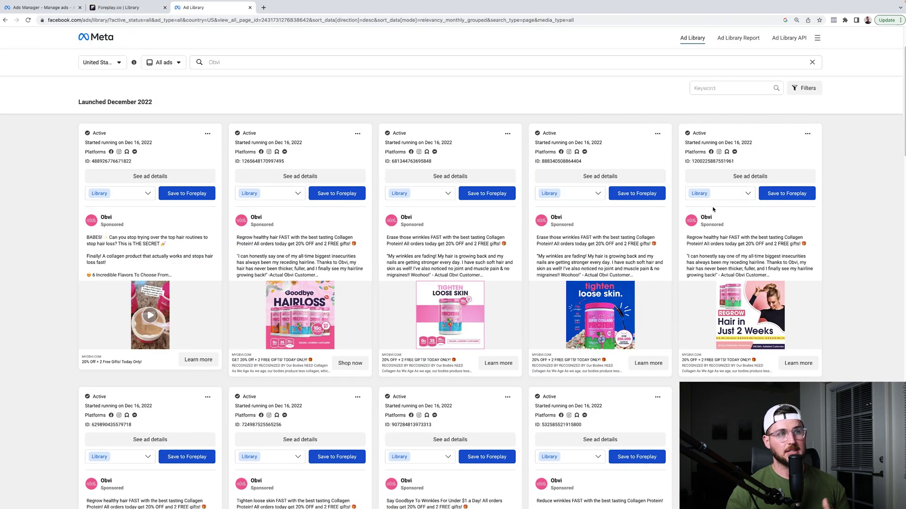
pyautogui.scroll(-15, 713, 209)
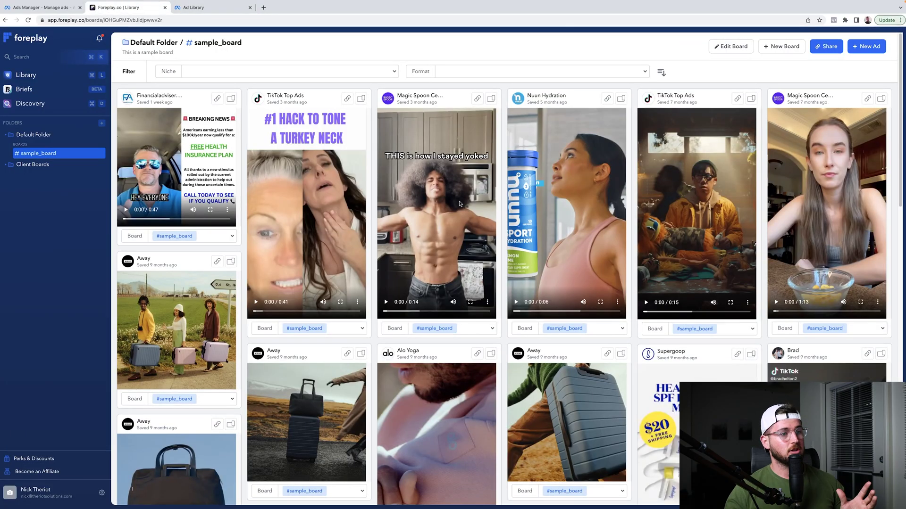
pyautogui.scroll(-4, 461, 203)
pyautogui.scroll(-5, 460, 201)
pyautogui.scroll(10, 459, 201)
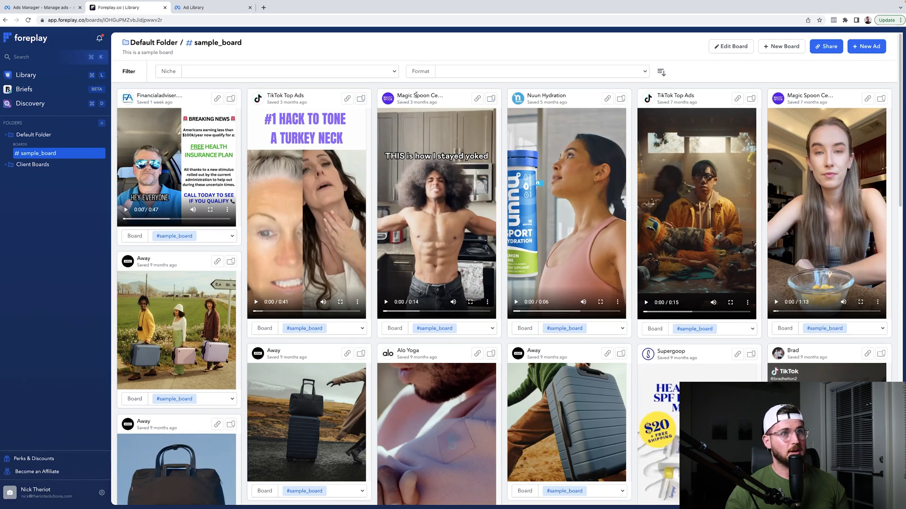
pyautogui.click(488, 102)
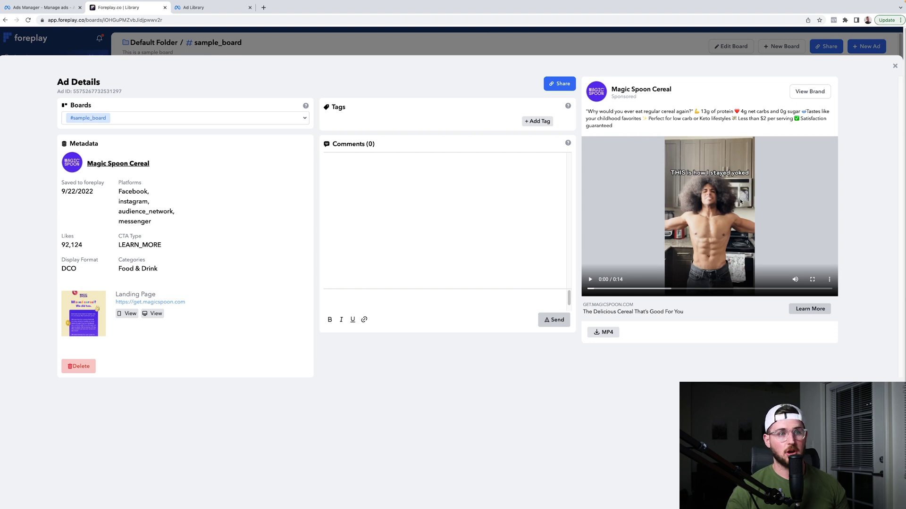
pyautogui.click(605, 333)
pyautogui.hotkey('ctrl', 'w')
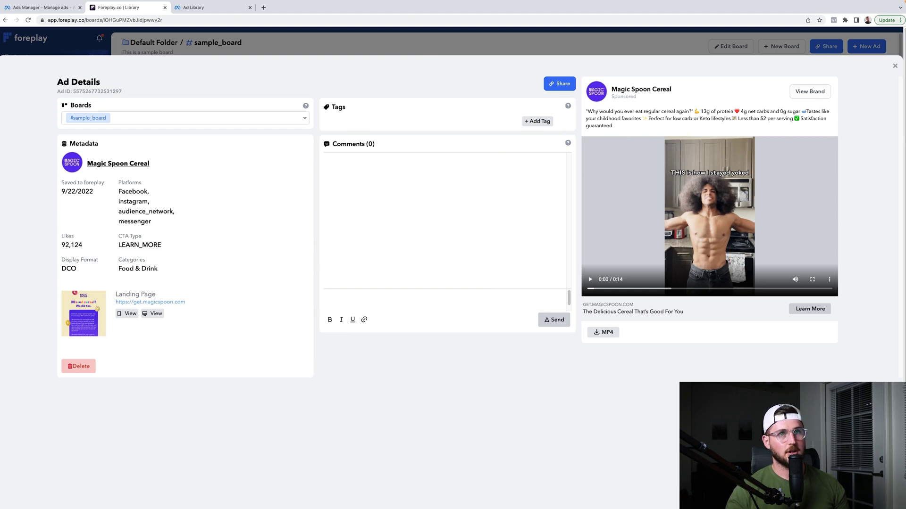
pyautogui.click(895, 66)
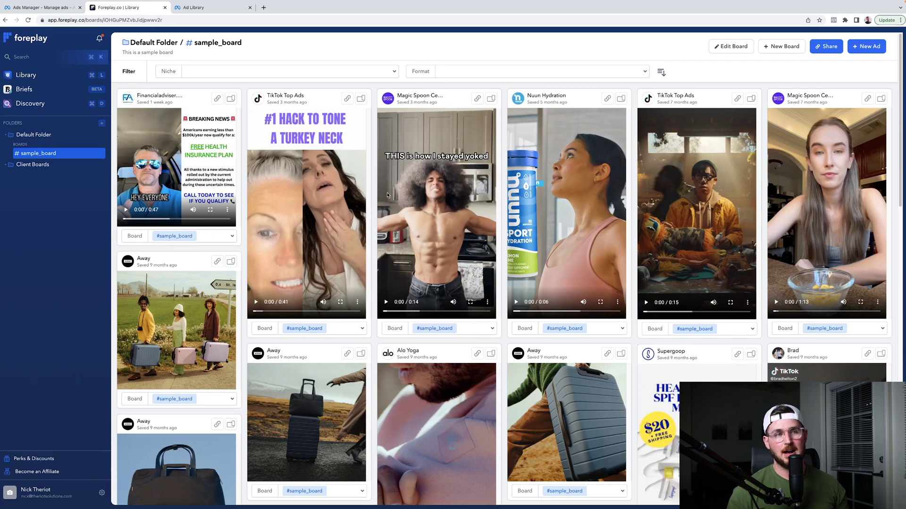
# Step: Play the Nuun Hydration video ad, view folder options, then go to the Library
pyautogui.scroll(-10, 587, 280)
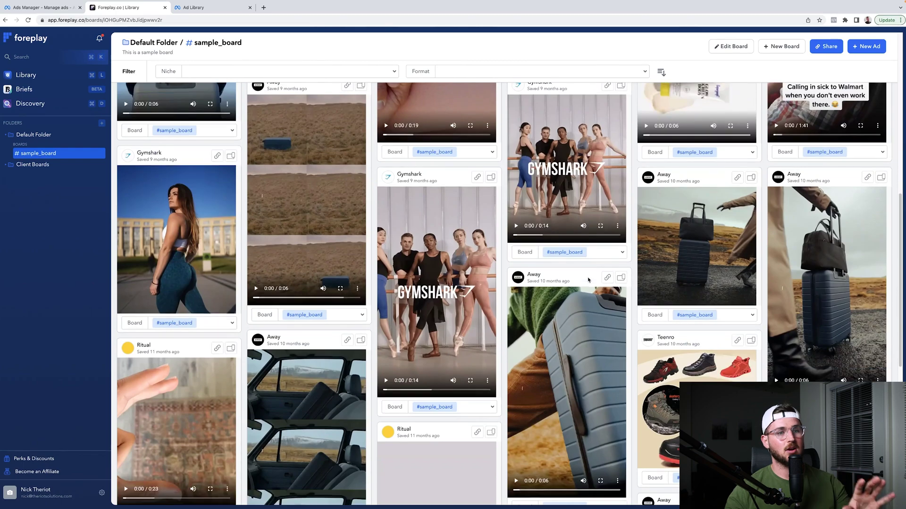
pyautogui.scroll(10, 587, 279)
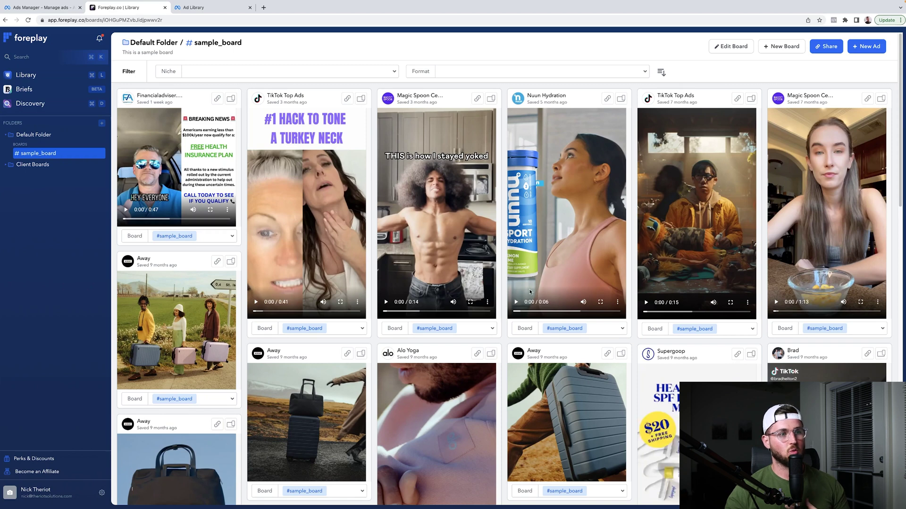
pyautogui.click(516, 303)
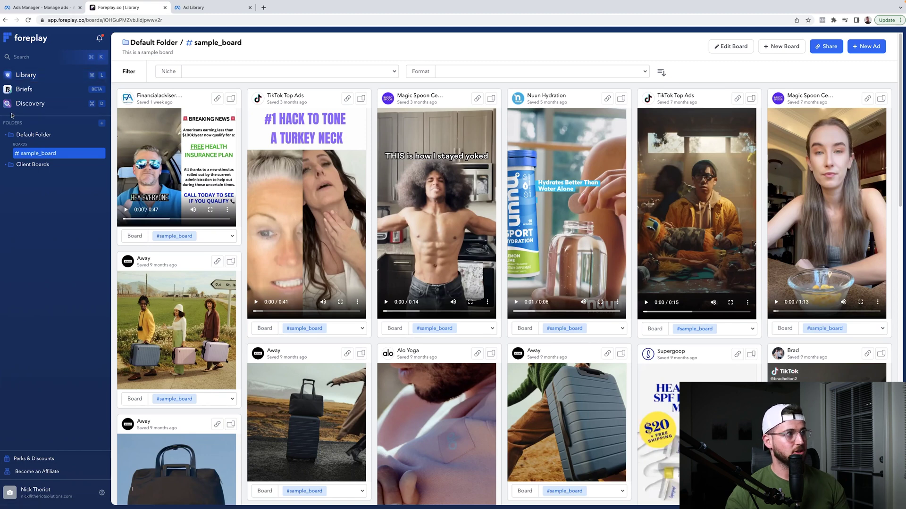
pyautogui.click(102, 122)
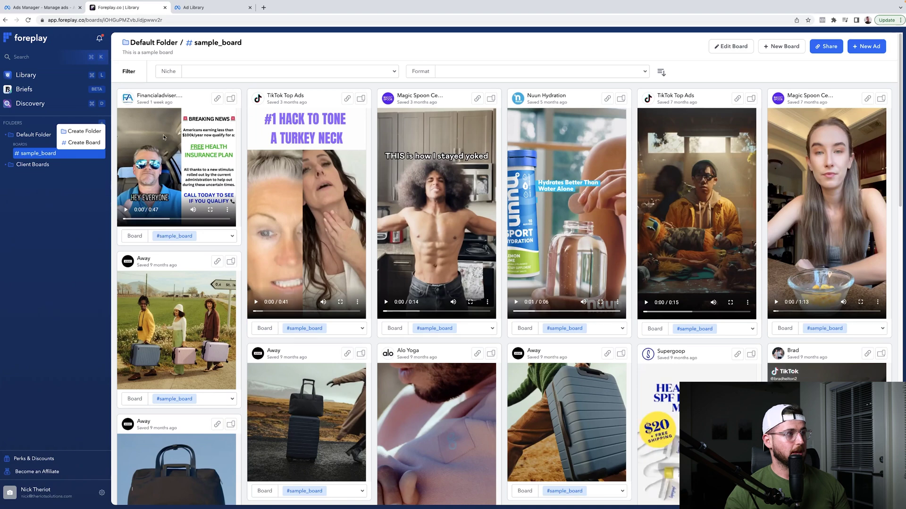
pyautogui.click(28, 75)
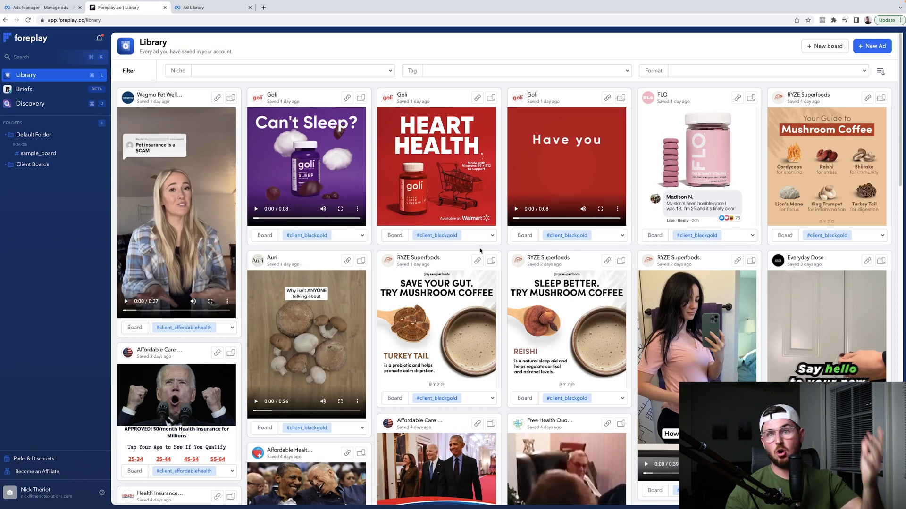
# Step: Search Discovery's community ads for 'collagen'
pyautogui.click(42, 109)
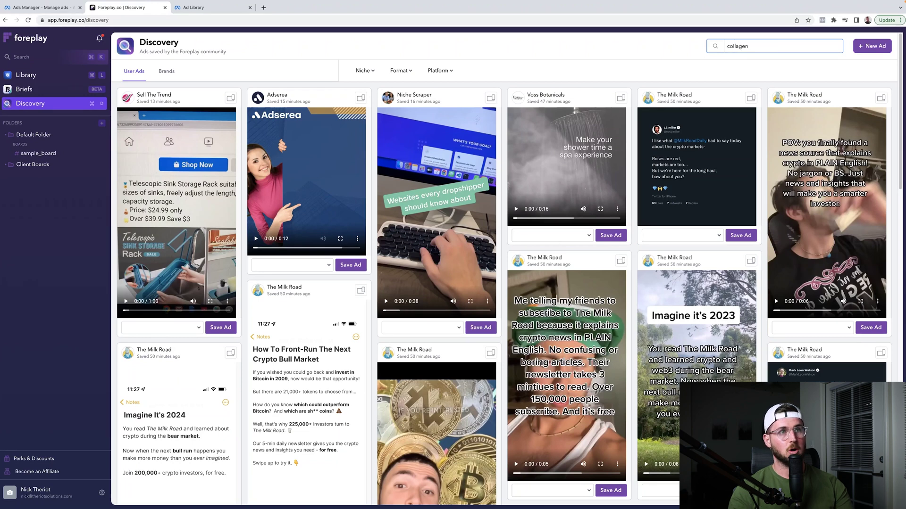
pyautogui.press('Return')
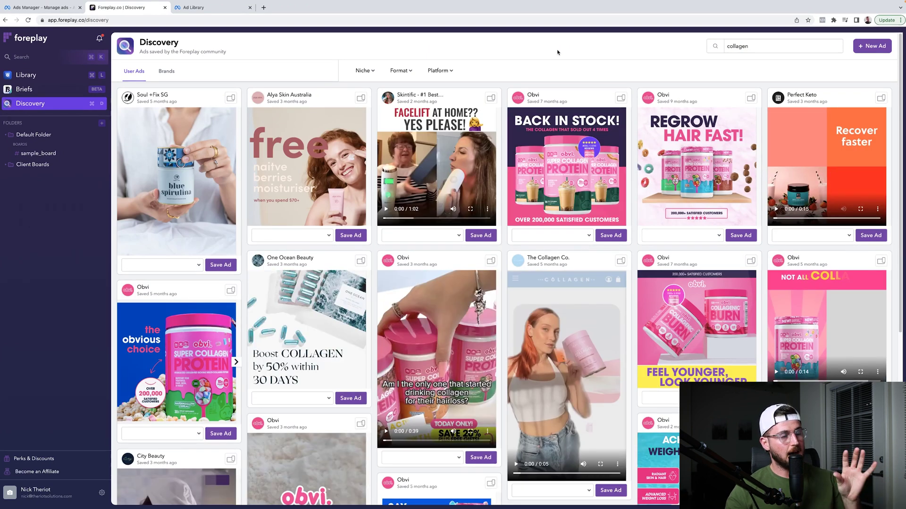
# Step: Change the Discovery search from collagen to 'protein'
pyautogui.scroll(-3, 570, 226)
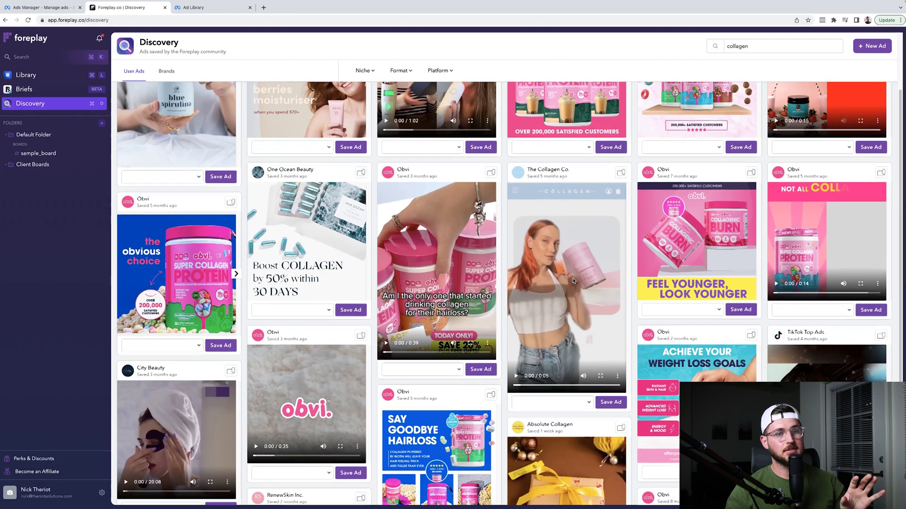
pyautogui.scroll(3, 573, 279)
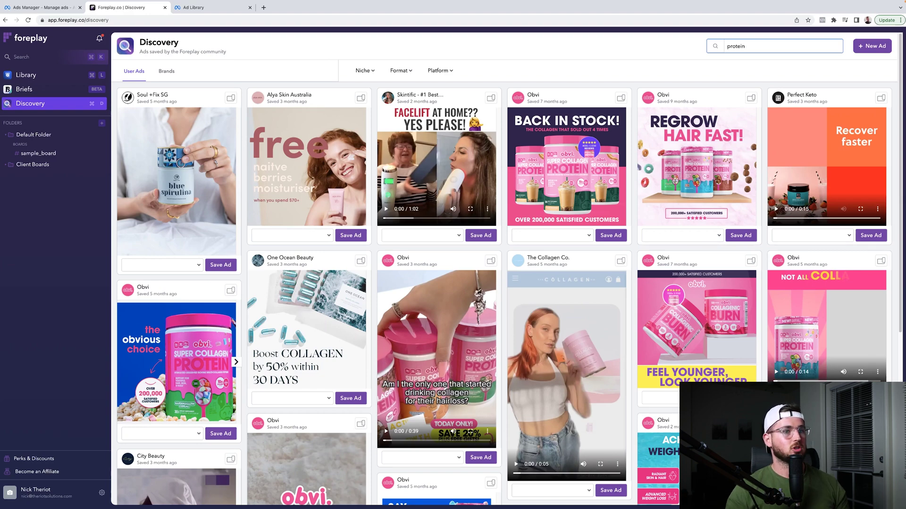
pyautogui.press('Return')
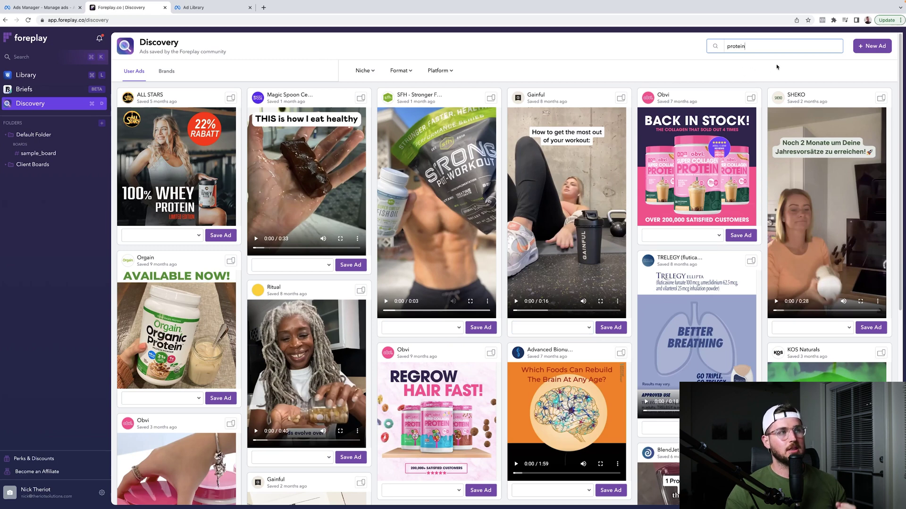
# Step: Open the Discovery brands list and scroll through it
pyautogui.click(165, 71)
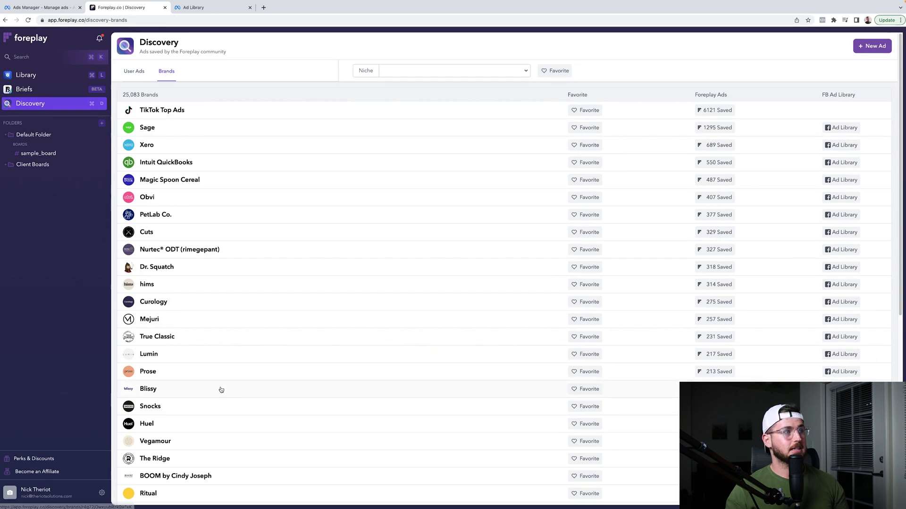
pyautogui.scroll(-1, 219, 389)
pyautogui.scroll(1, 218, 380)
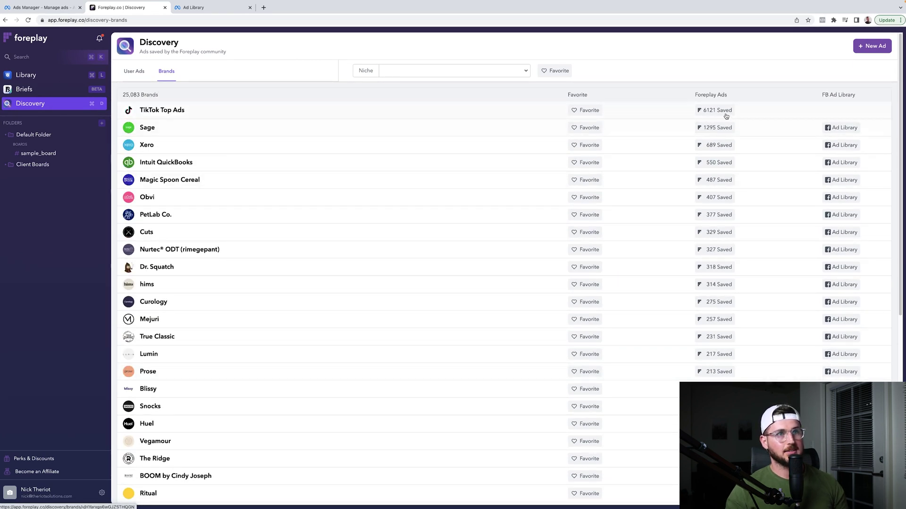
pyautogui.scroll(-2, 254, 343)
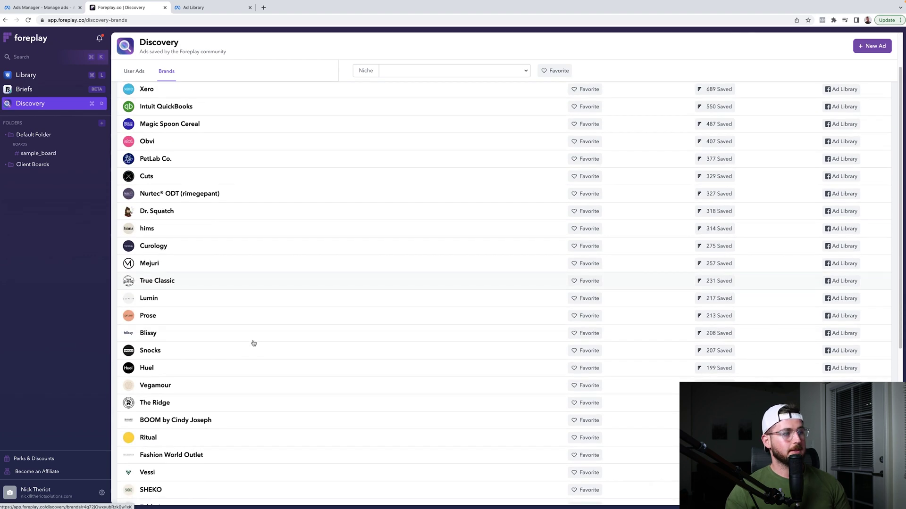
pyautogui.scroll(-6, 253, 343)
# Step: Visit the Briefs page, then open the agency application form from YouTube
pyautogui.scroll(8, 254, 343)
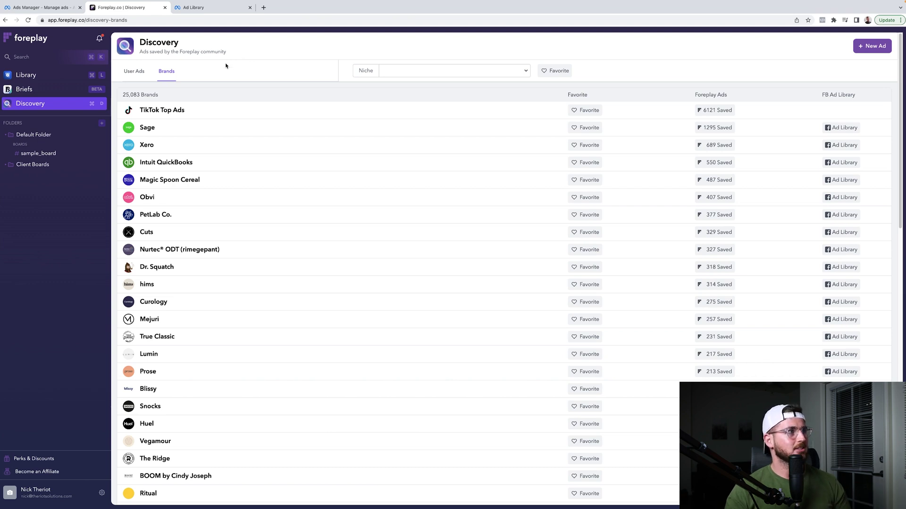
pyautogui.click(44, 90)
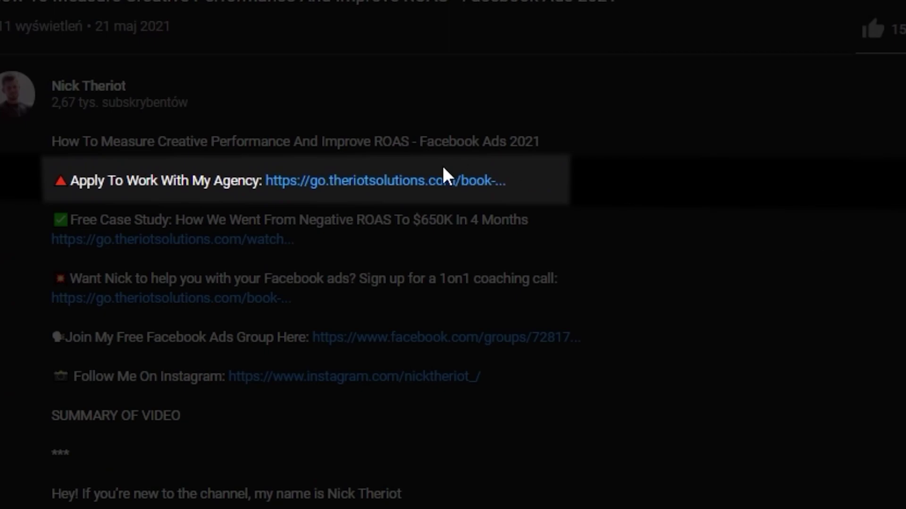
pyautogui.click(424, 345)
# Step: Select 'Increasing qualified traffic' as the goal and advance to the name question
pyautogui.click(354, 245)
pyautogui.click(324, 287)
pyautogui.click(663, 289)
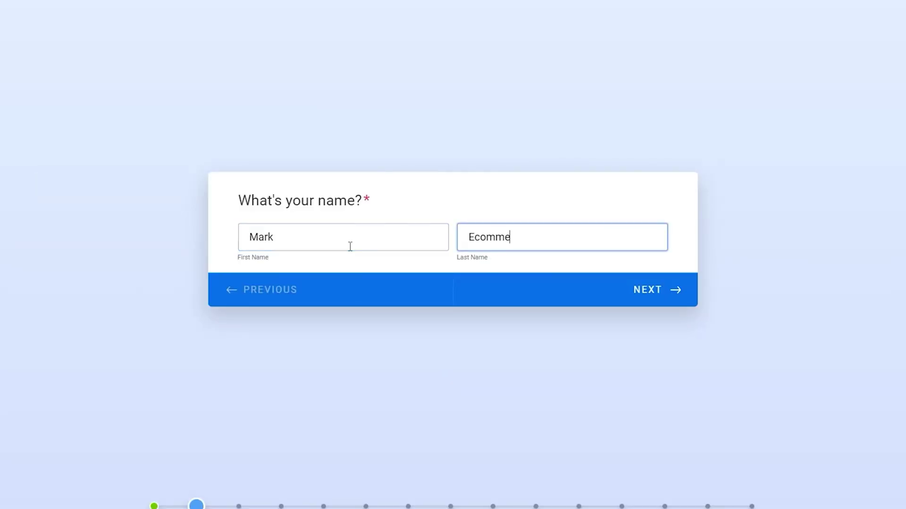